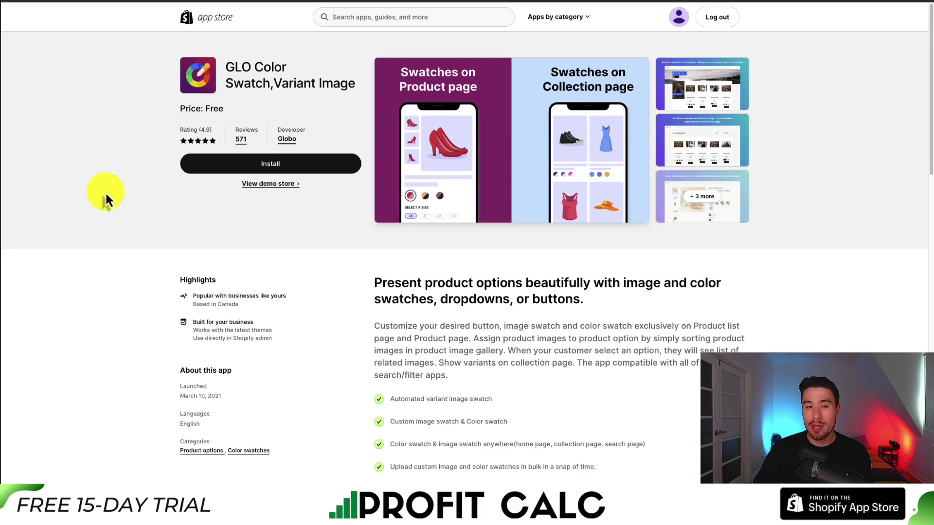
Step: Start installing the free GLO Color Swatch, Variant Image app from its listing's Install button
drag(226, 68, 287, 69)
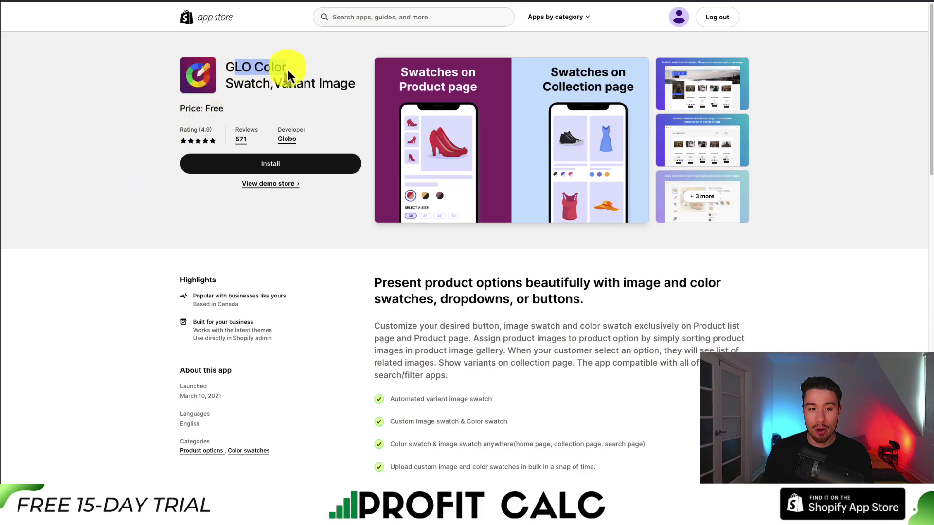
drag(195, 108, 222, 109)
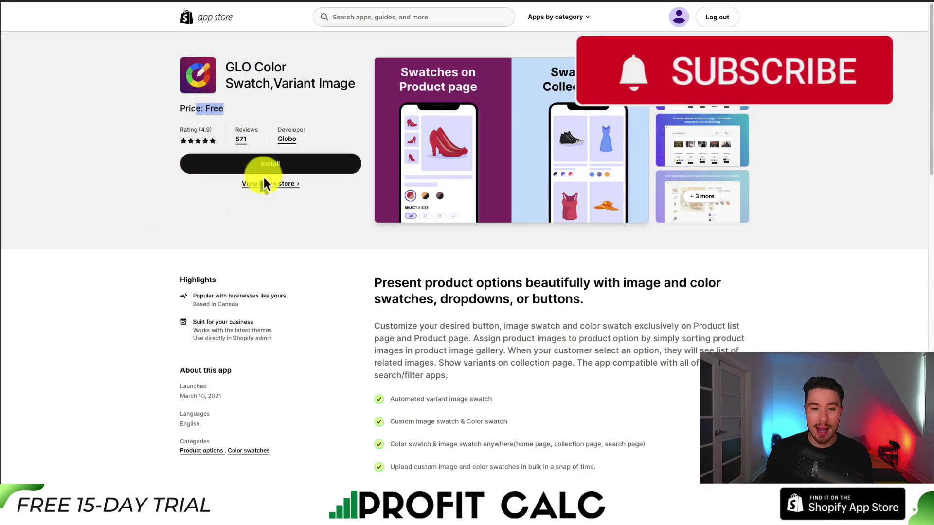
click(283, 170)
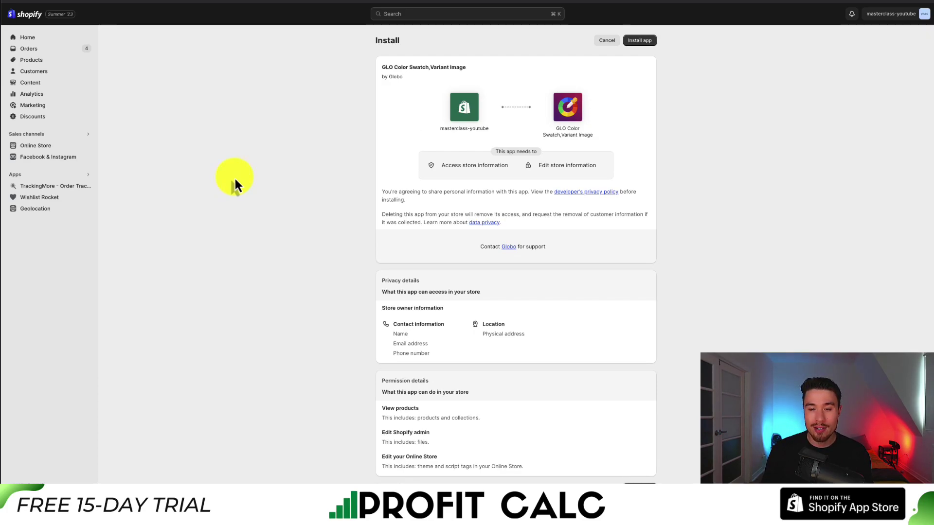
Step: Approve the GLO Color Swatch app install and launch its setup wizard
click(639, 41)
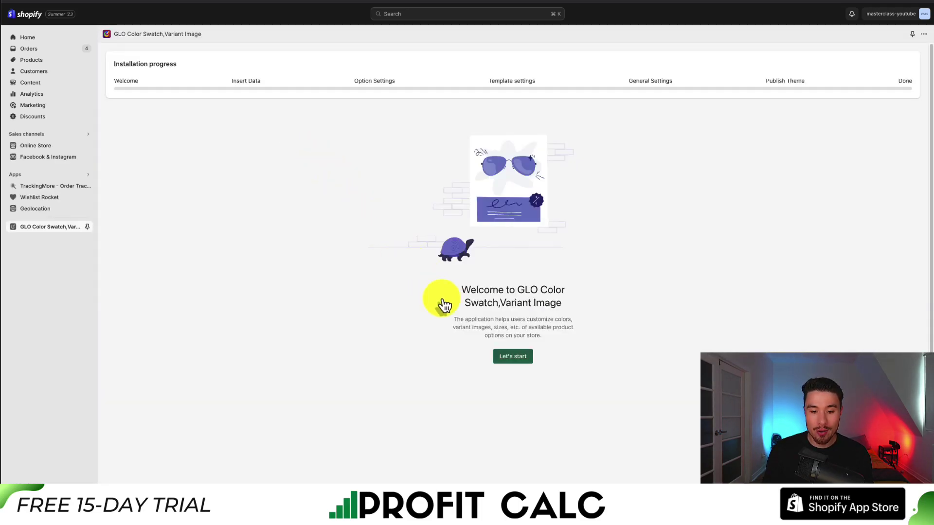
click(506, 360)
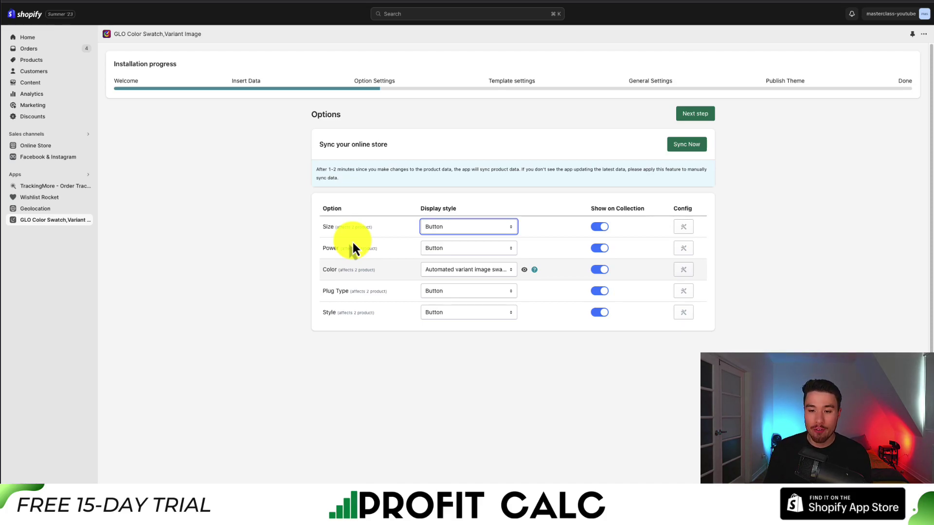
Step: Set Size, Power, Plug Type and Style to Automated variant image swatch, then go to the next step
click(331, 229)
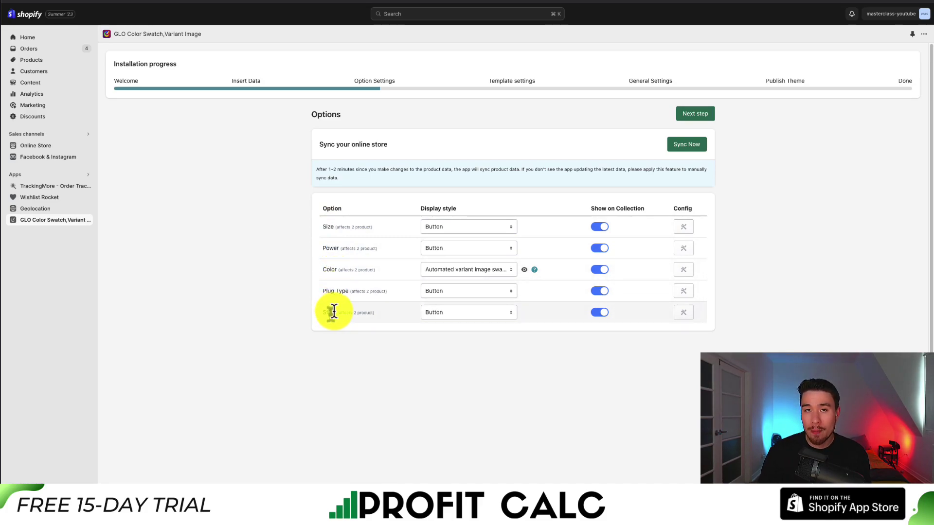
click(451, 227)
key(Up)
key(Up)
key(Up)
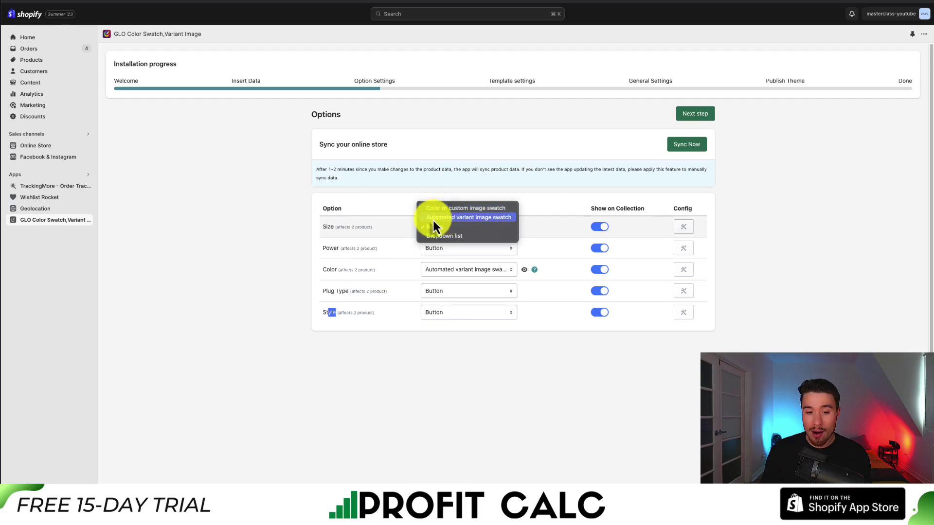
click(481, 217)
click(468, 249)
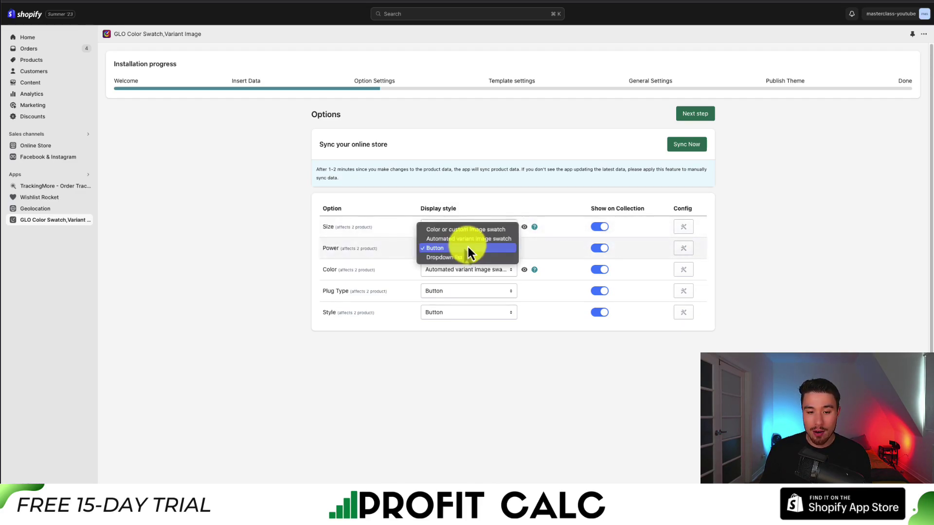
click(468, 239)
click(438, 291)
key(Up)
key(Return)
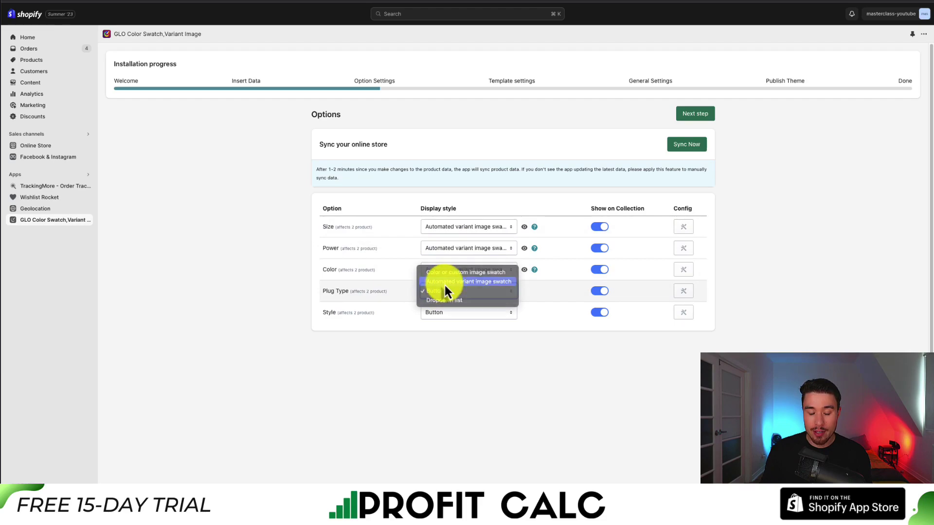
click(448, 311)
click(450, 307)
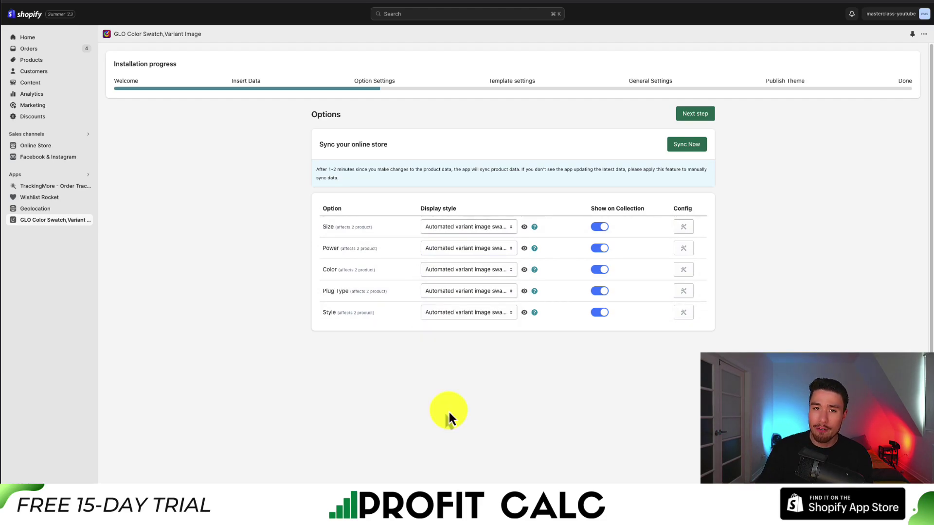
click(690, 114)
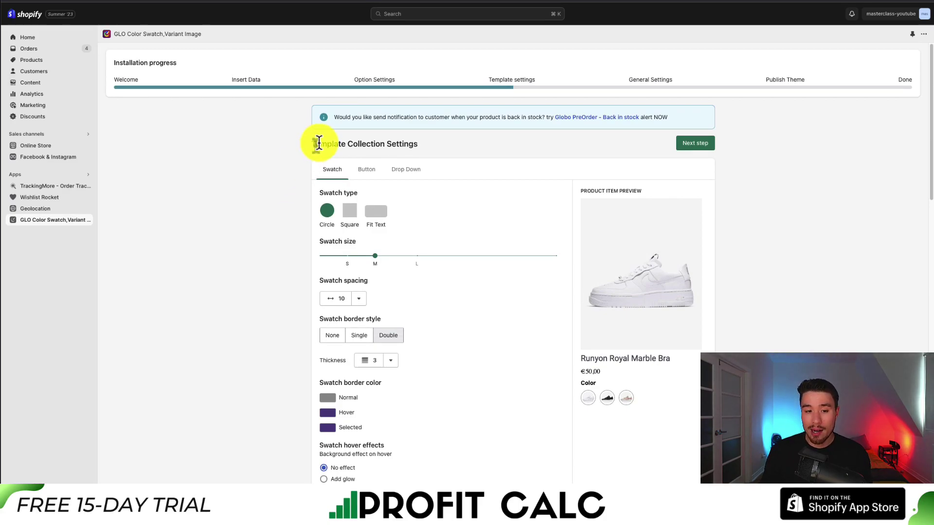
Step: Keep round swatch-style collection swatches and enlarge them to size L
drag(318, 143, 381, 144)
scroll(377, 146, down, 1)
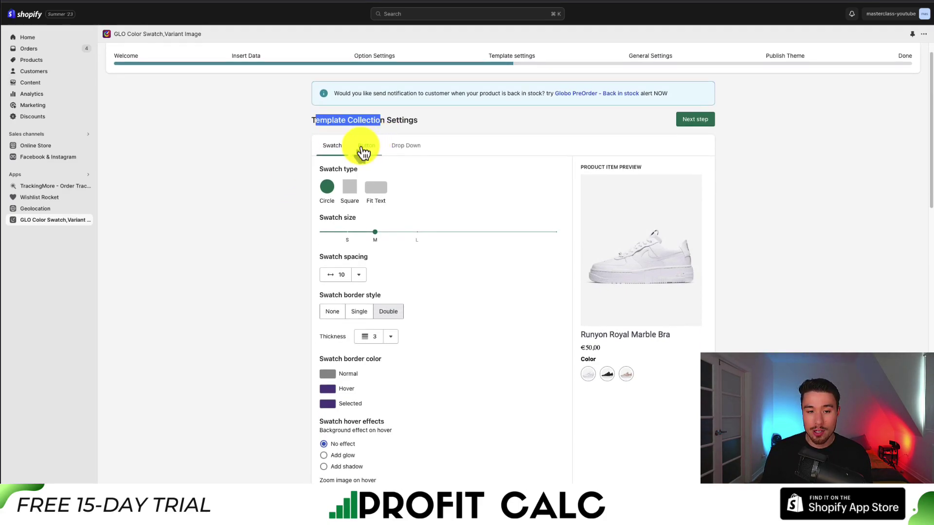
click(364, 148)
click(394, 147)
click(328, 152)
scroll(329, 150, down, 1)
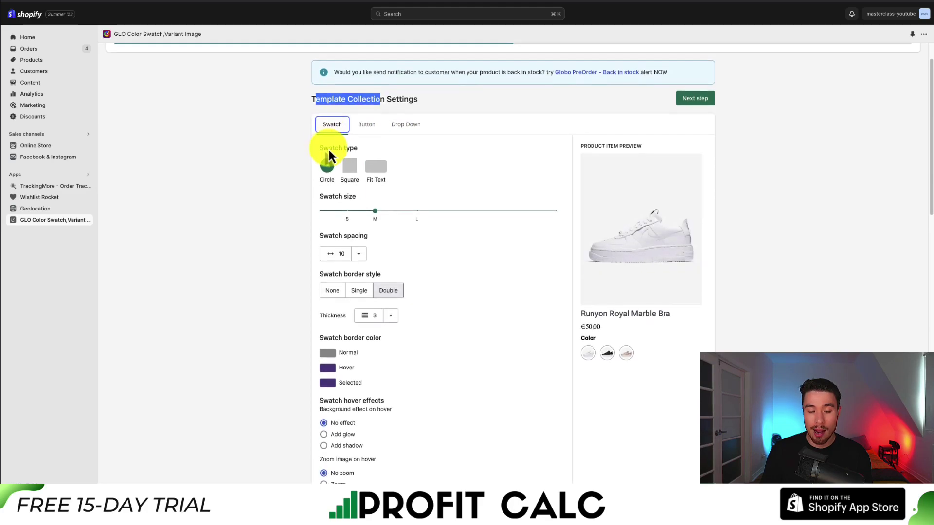
click(341, 168)
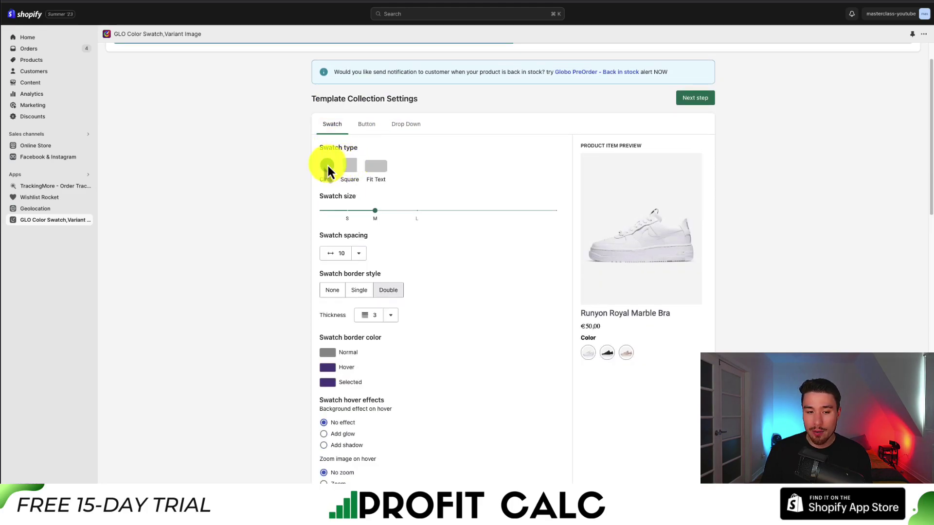
click(327, 166)
drag(379, 220, 414, 214)
Step: Adjust collection swatch spacing and border, and add glow and increase-size hover effects
scroll(413, 214, down, 3)
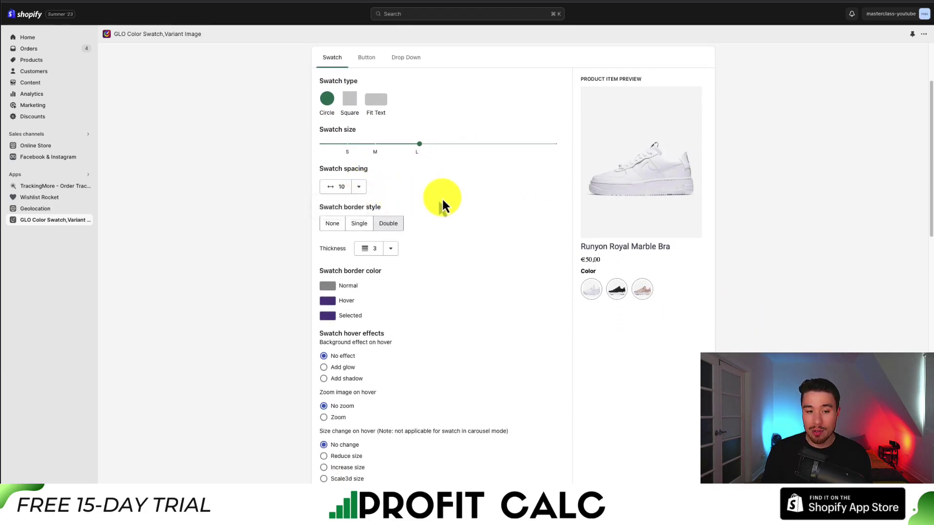
mouse_move(334, 188)
mouse_down()
mouse_move(337, 146)
mouse_move(335, 181)
mouse_up()
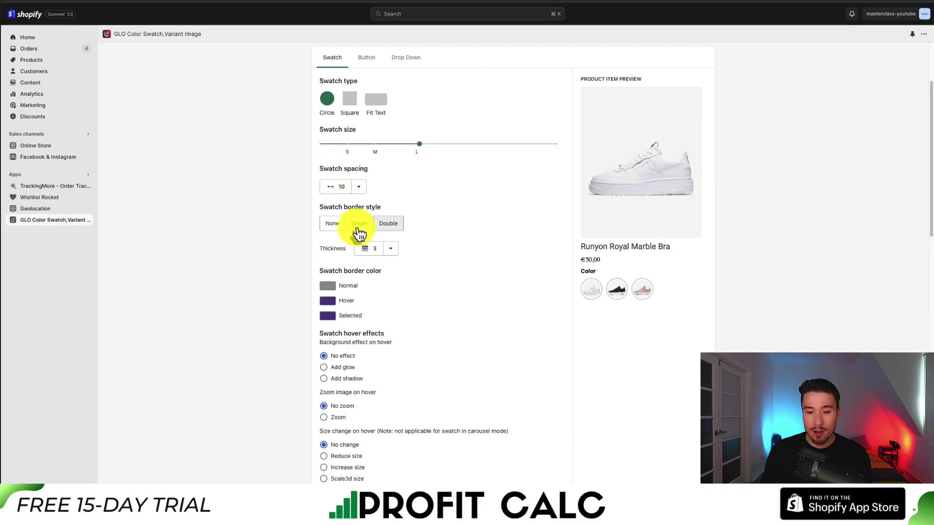
click(358, 228)
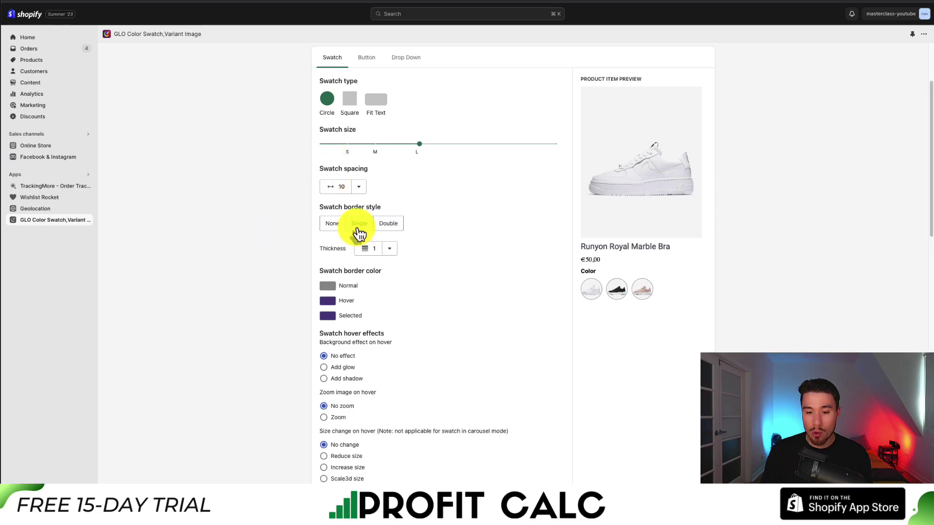
click(333, 226)
scroll(333, 112, down, 3)
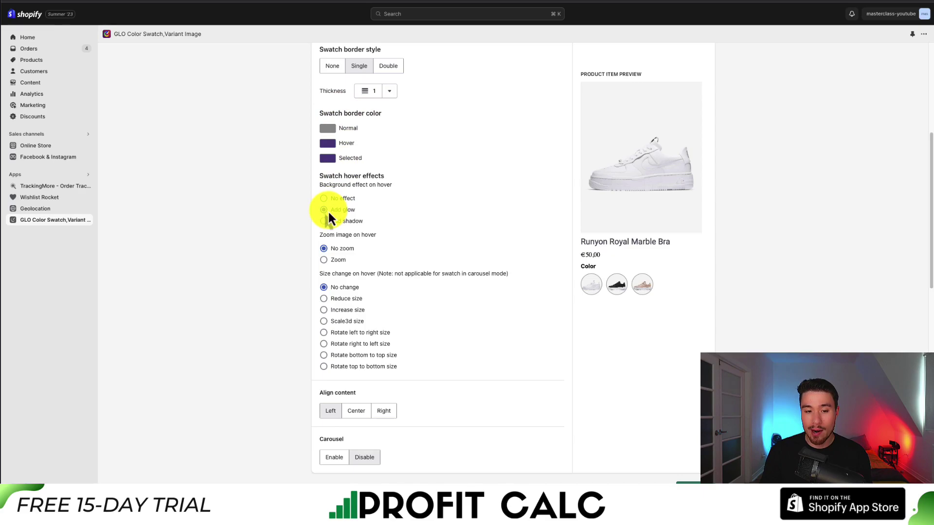
click(346, 250)
drag(341, 273, 381, 273)
click(340, 323)
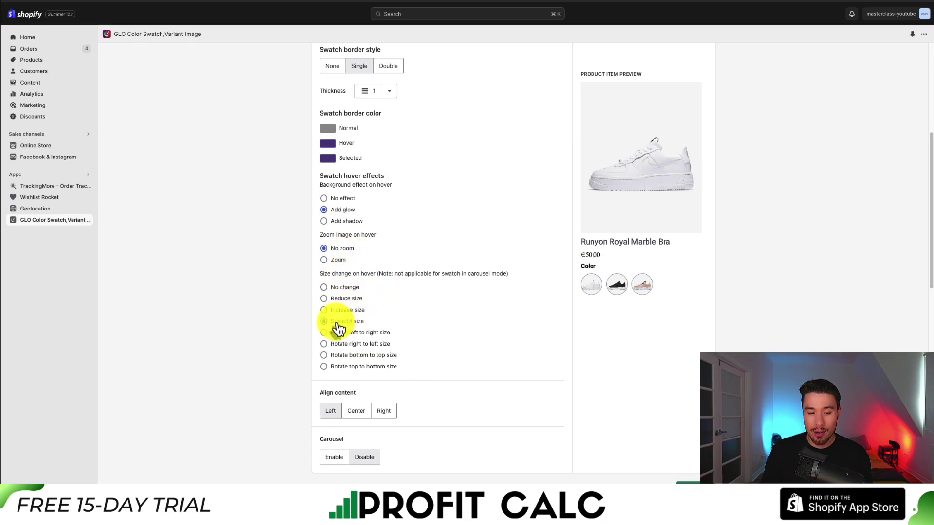
click(348, 310)
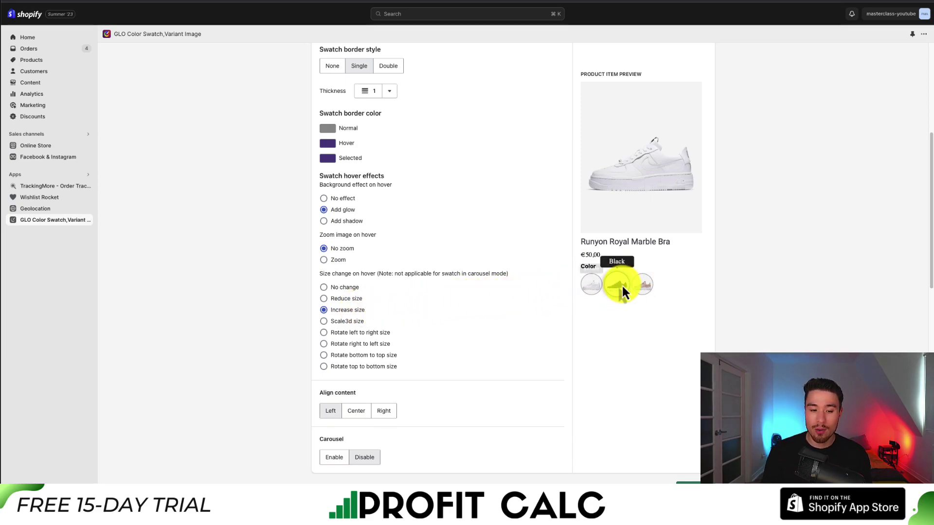
Step: Center-align the collection item's title, price and swatches
scroll(637, 296, down, 1)
scroll(641, 293, down, 1)
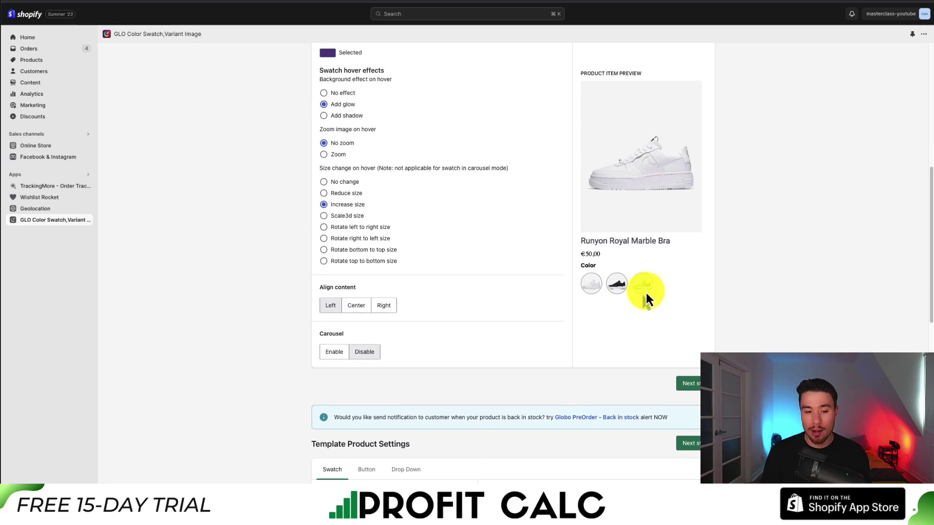
click(357, 306)
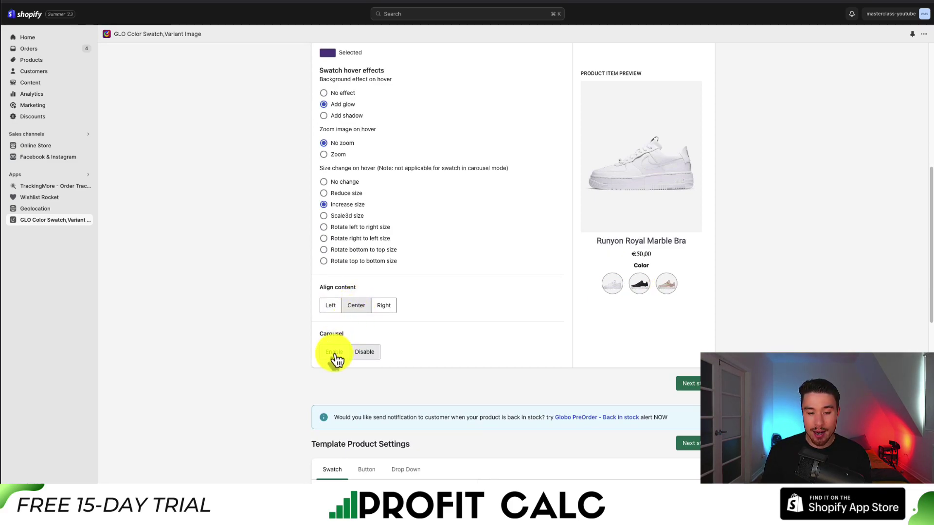
scroll(360, 360, down, 2)
scroll(486, 291, down, 1)
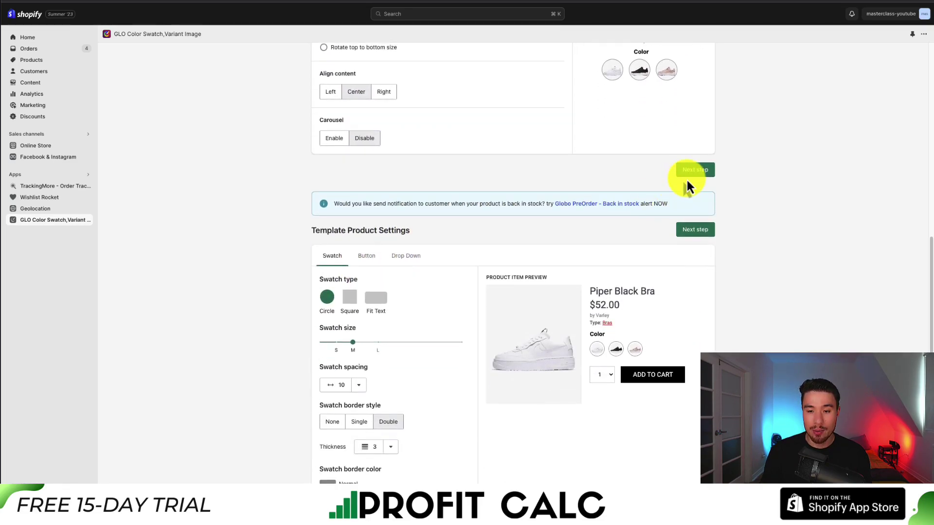
Step: In Product settings, set swatch size L with increase-size and zoom hover effects, then continue
click(687, 178)
scroll(520, 282, down, 4)
scroll(507, 294, down, 8)
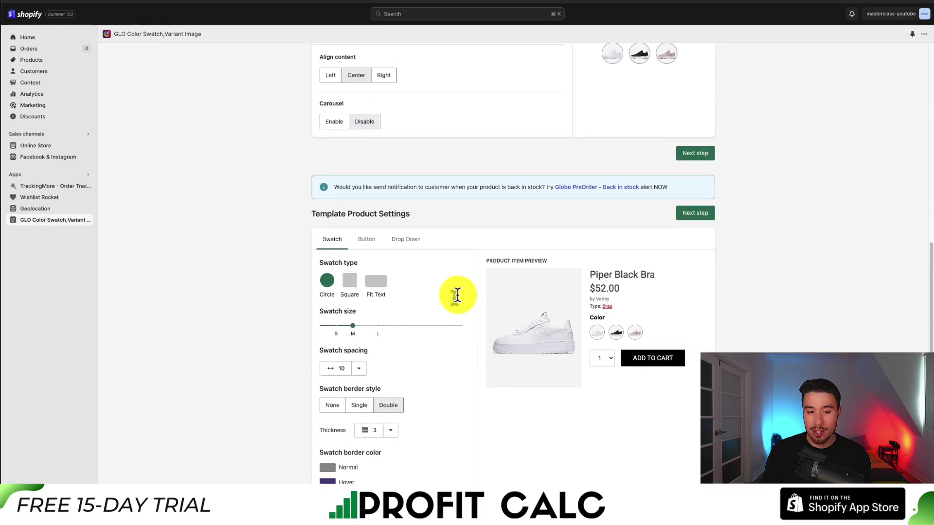
drag(353, 240, 378, 242)
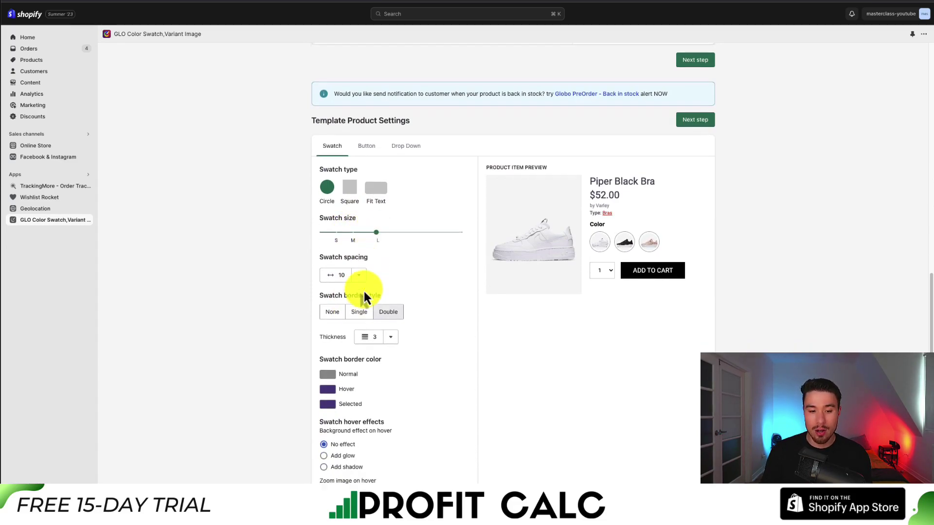
scroll(363, 290, down, 4)
click(351, 345)
click(339, 287)
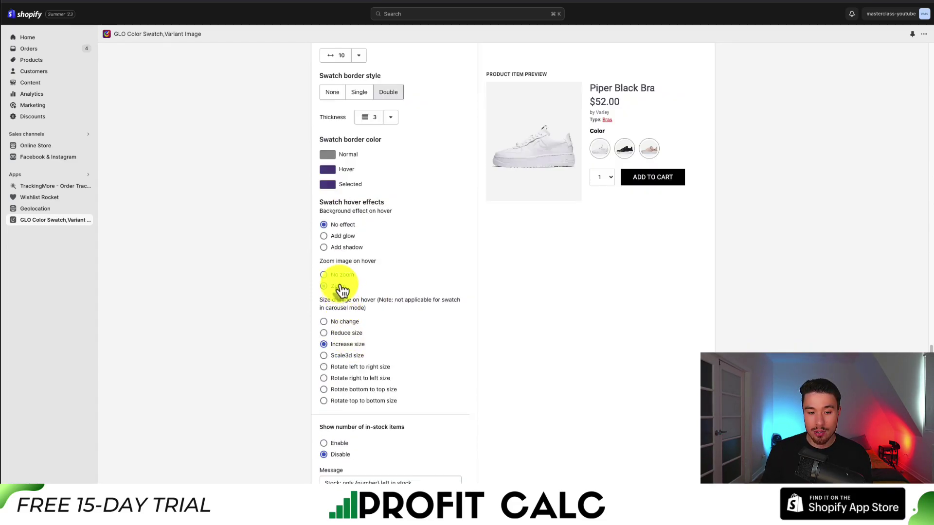
scroll(384, 242, up, 2)
scroll(452, 80, down, 3)
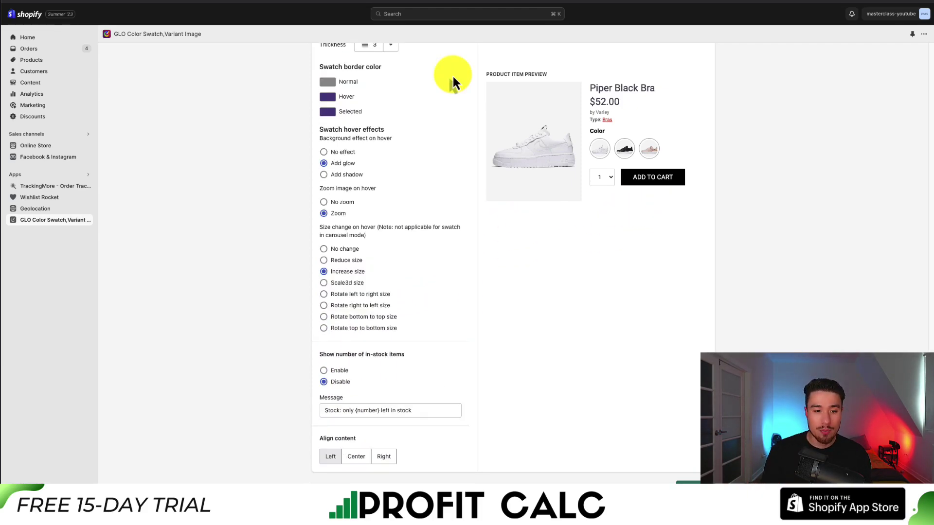
scroll(573, 280, down, 12)
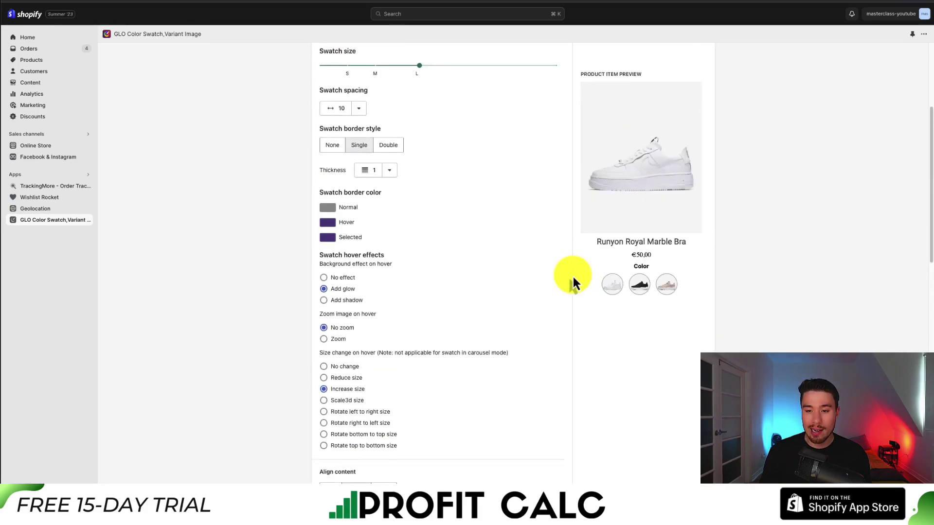
scroll(573, 276, up, 15)
click(695, 142)
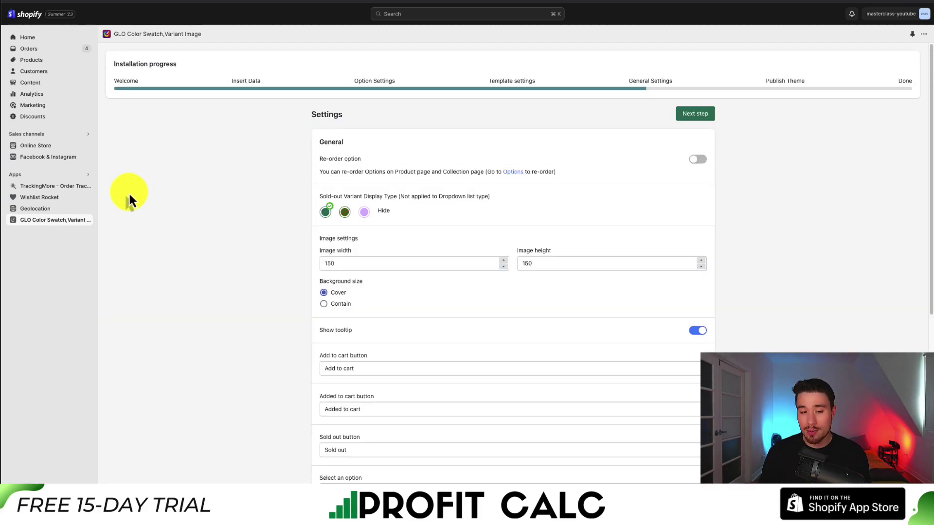
Step: Set Sold-out Variant Display Type to the second (olive) swatch style instead of hiding
drag(326, 196, 489, 194)
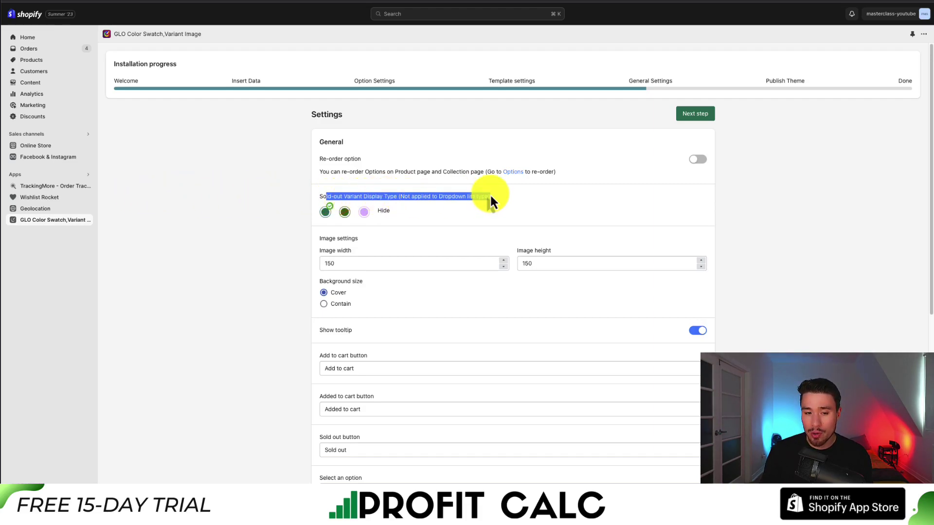
click(389, 212)
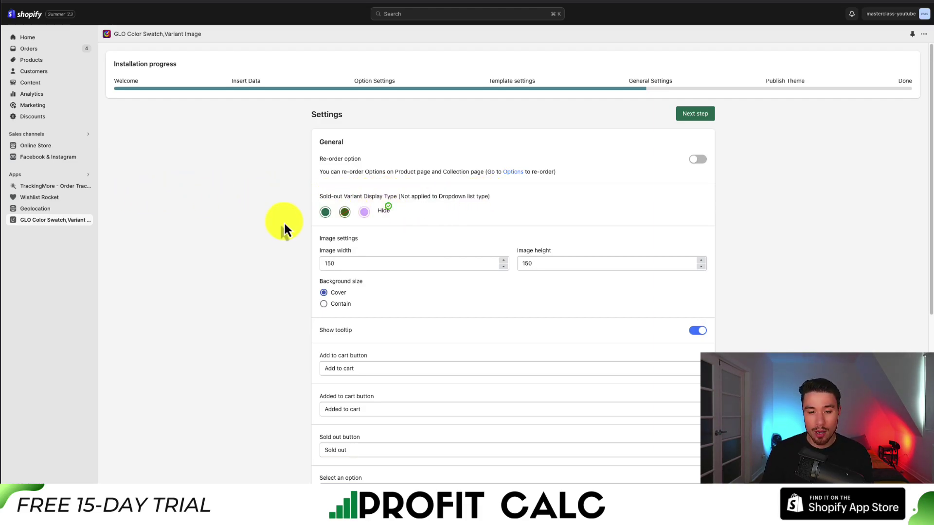
scroll(327, 221, down, 1)
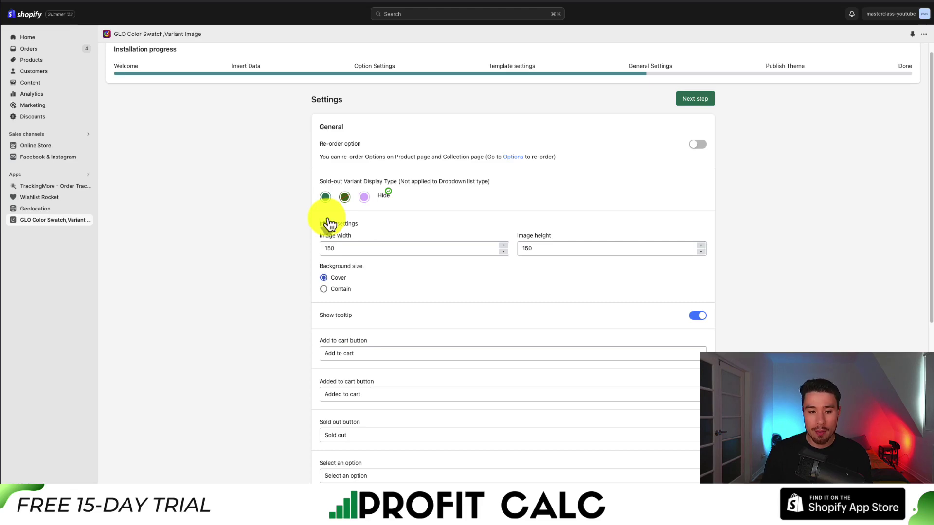
click(344, 197)
Step: Review the swatch image width and height settings, then return to the top
scroll(299, 234, down, 3)
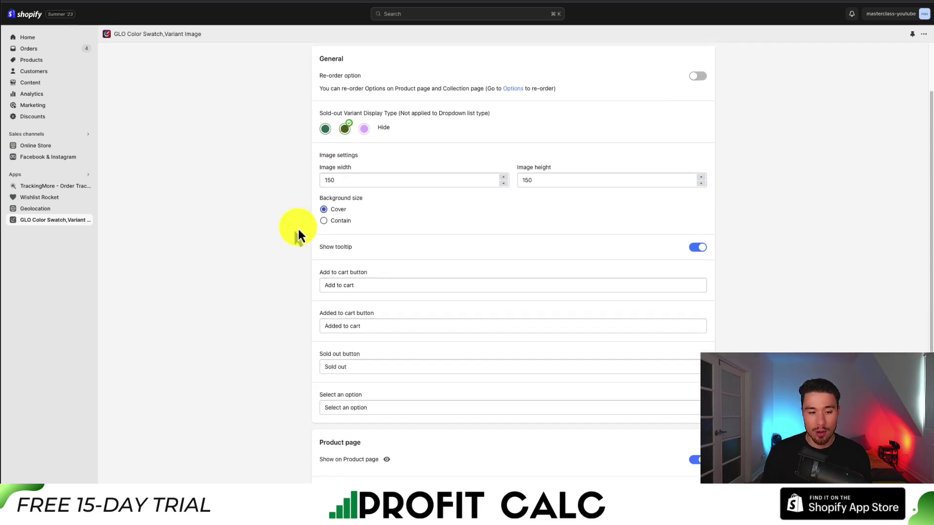
scroll(299, 229, down, 1)
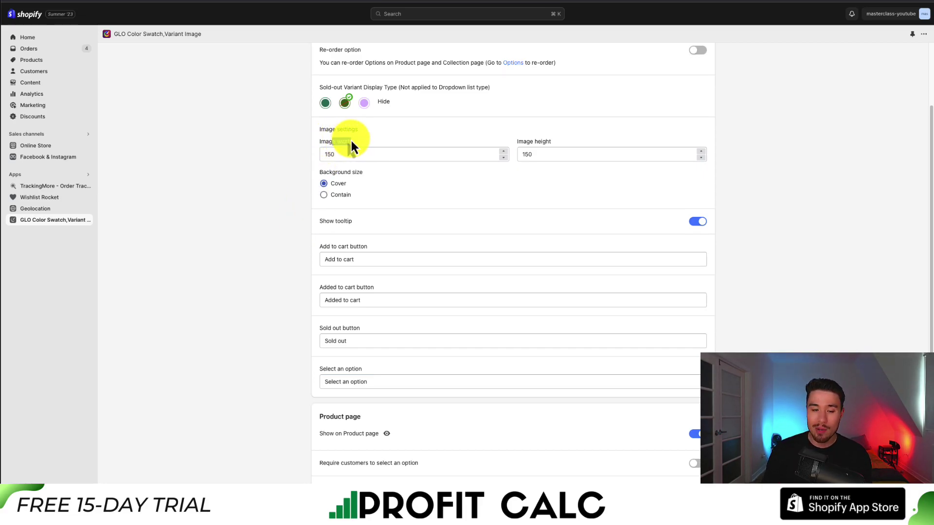
click(327, 154)
drag(533, 154, 496, 149)
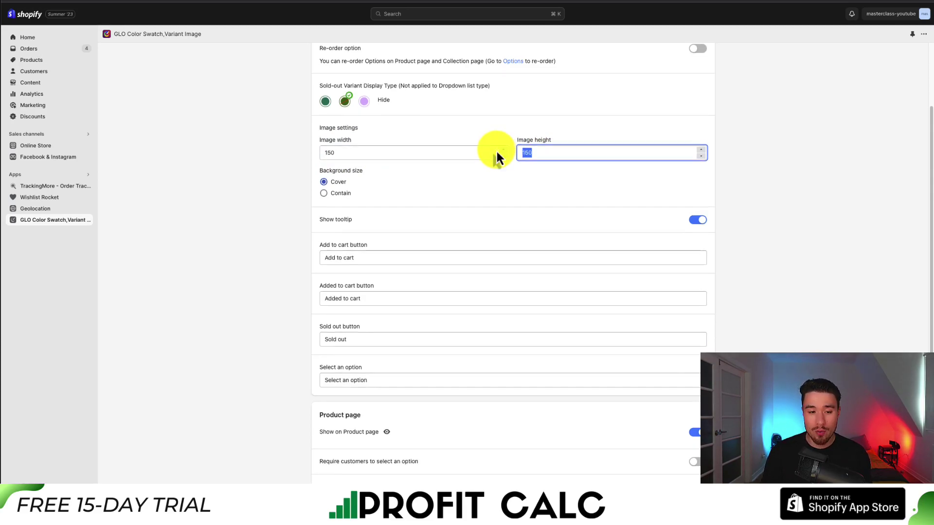
scroll(495, 149, down, 3)
scroll(494, 150, down, 1)
drag(329, 189, 378, 177)
scroll(319, 235, down, 8)
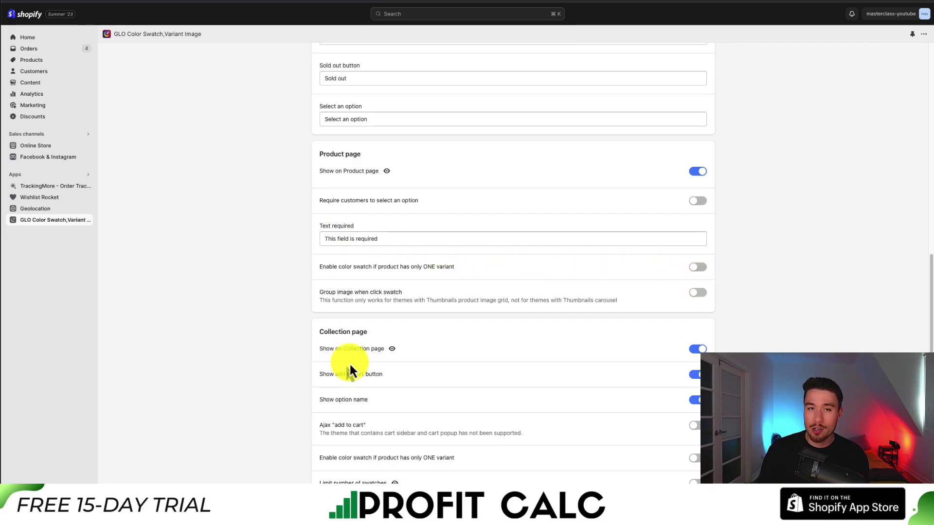
scroll(712, 115, up, 10)
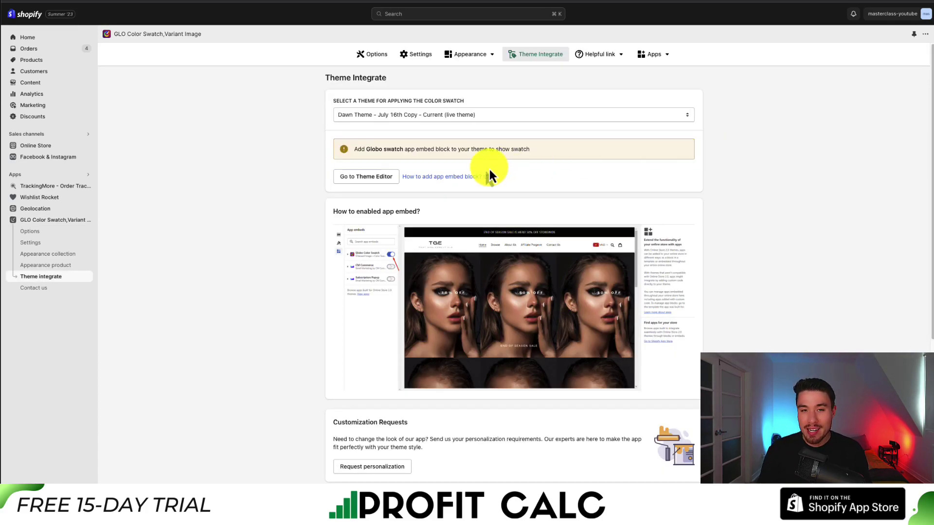
Step: Choose 'Dawn Theme - July 16th Copy - Current (live theme)' and open it in the Theme Editor
click(375, 115)
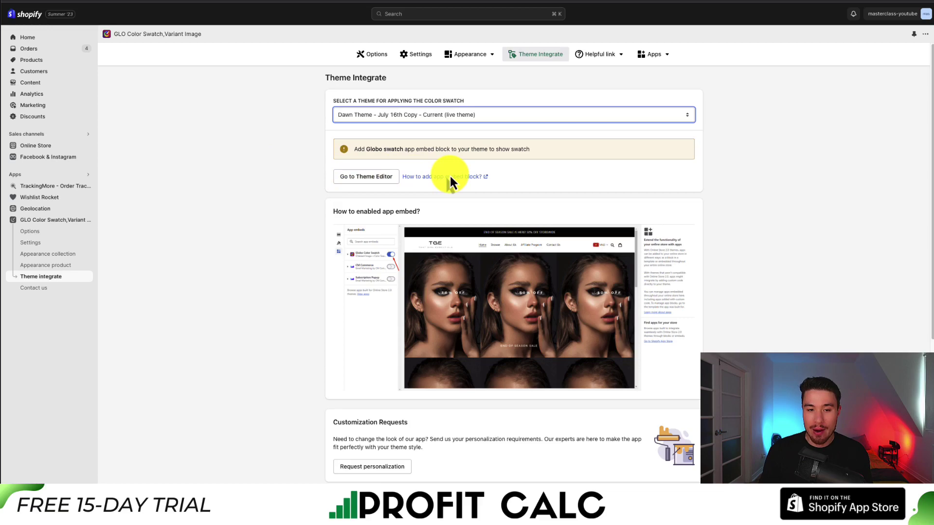
click(447, 114)
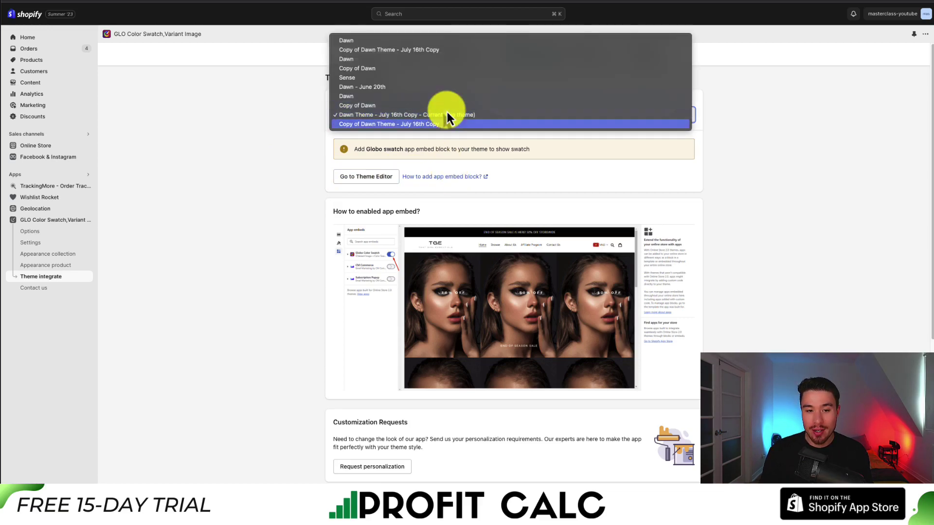
click(294, 174)
click(398, 117)
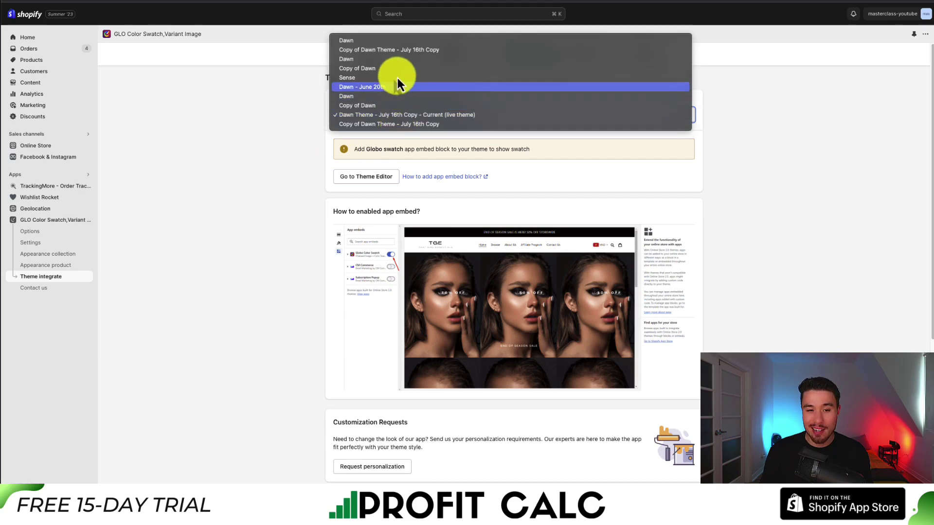
click(396, 43)
click(380, 117)
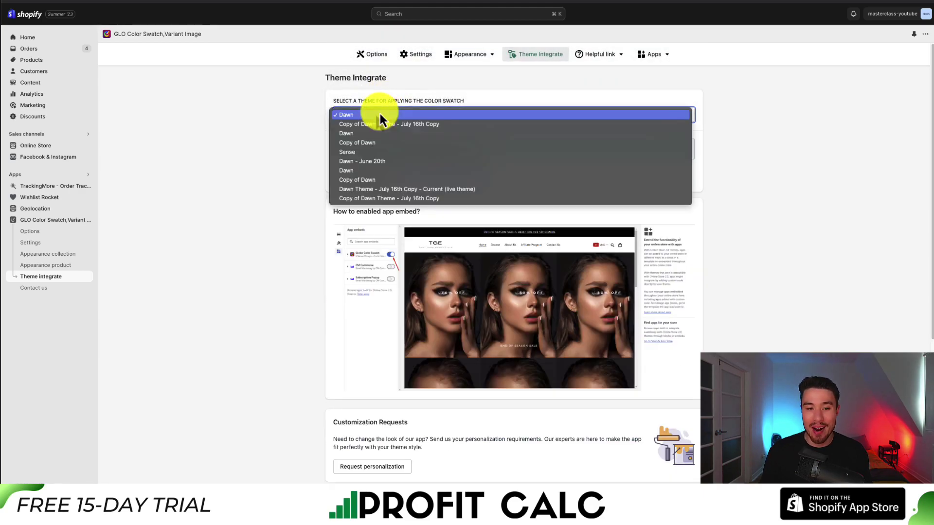
click(368, 191)
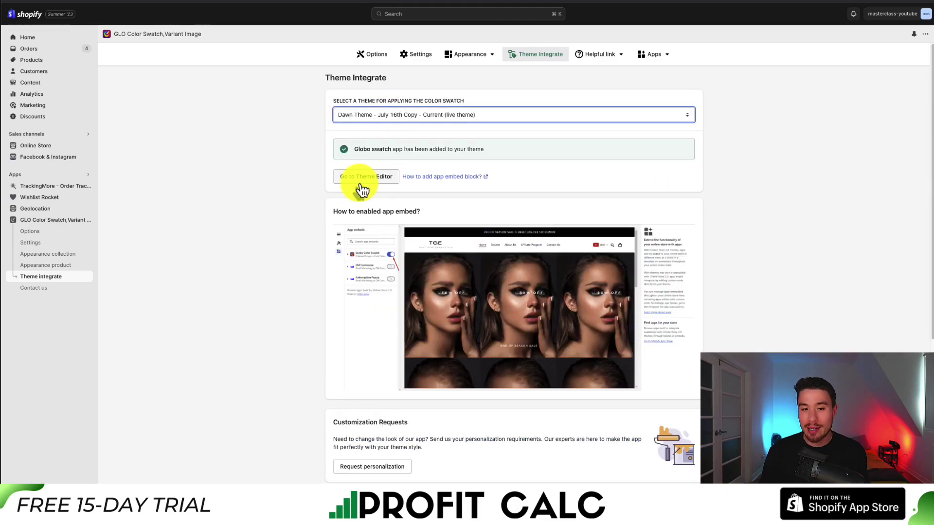
click(365, 180)
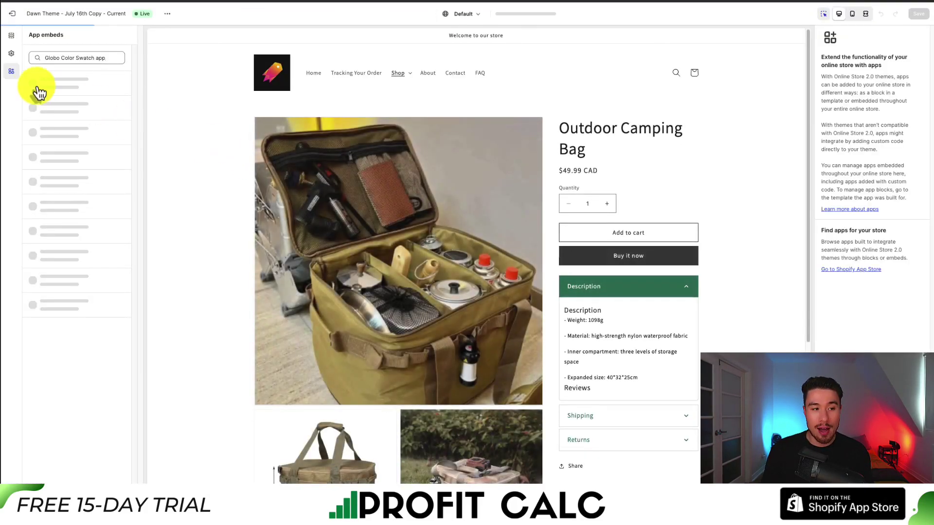
Step: Confirm the Globo Color Swatch app embed is on, view the Sections panel, and exit the editor
click(63, 93)
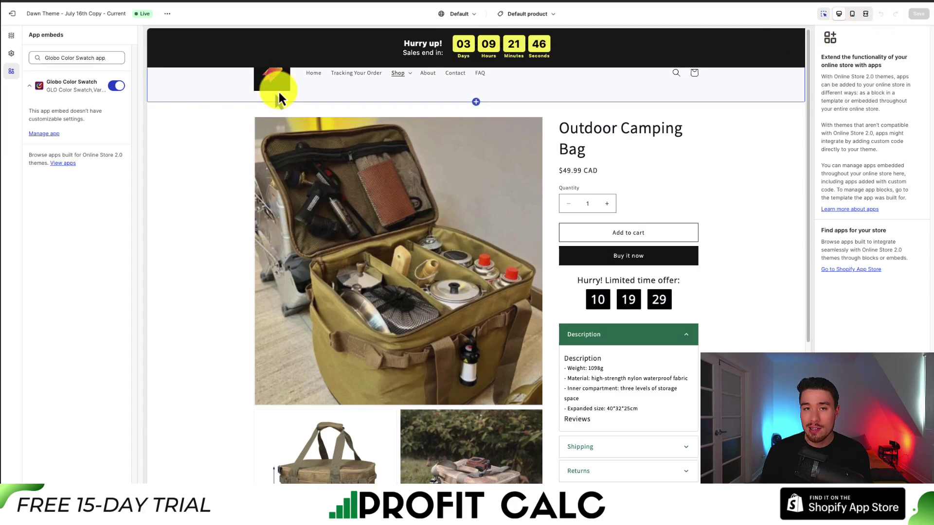
click(211, 154)
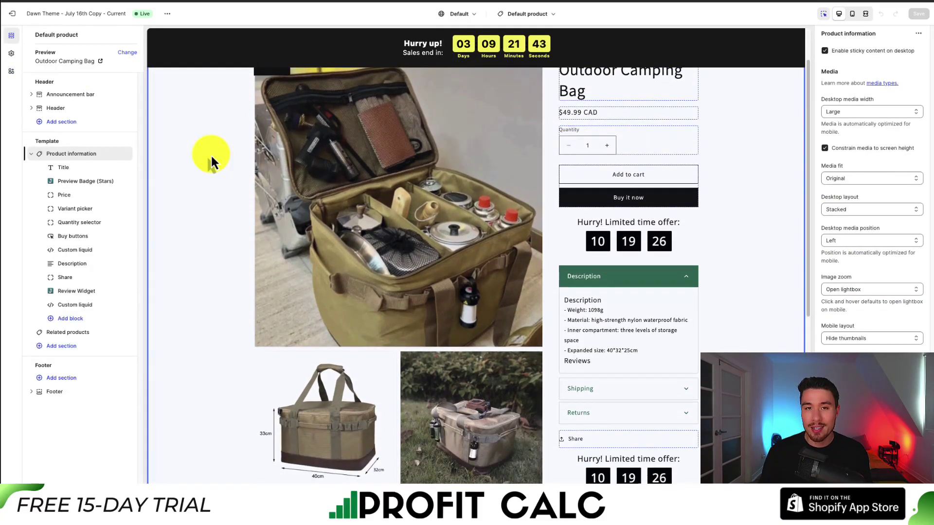
click(12, 14)
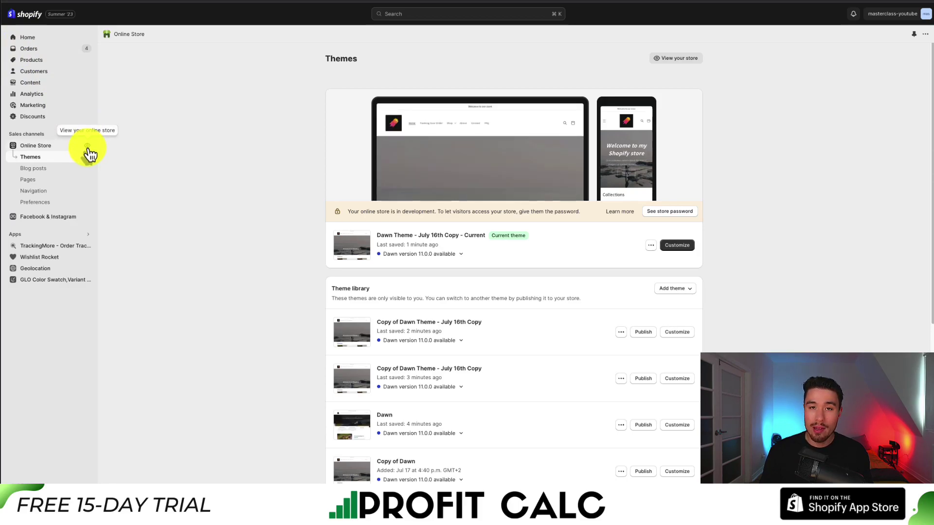
Step: Open the live storefront's All collection and browse the products' Size, Style, Power and Color swatches
click(87, 147)
scroll(168, 128, down, 3)
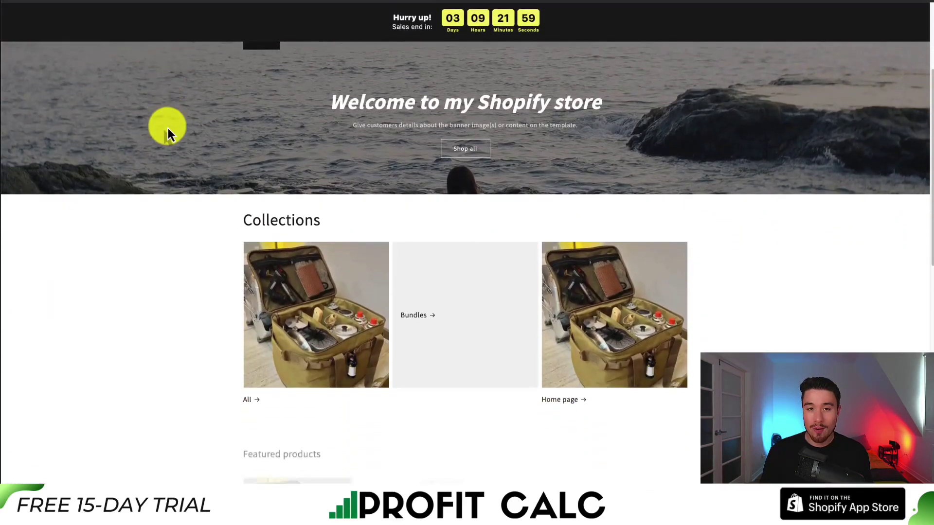
scroll(168, 127, down, 2)
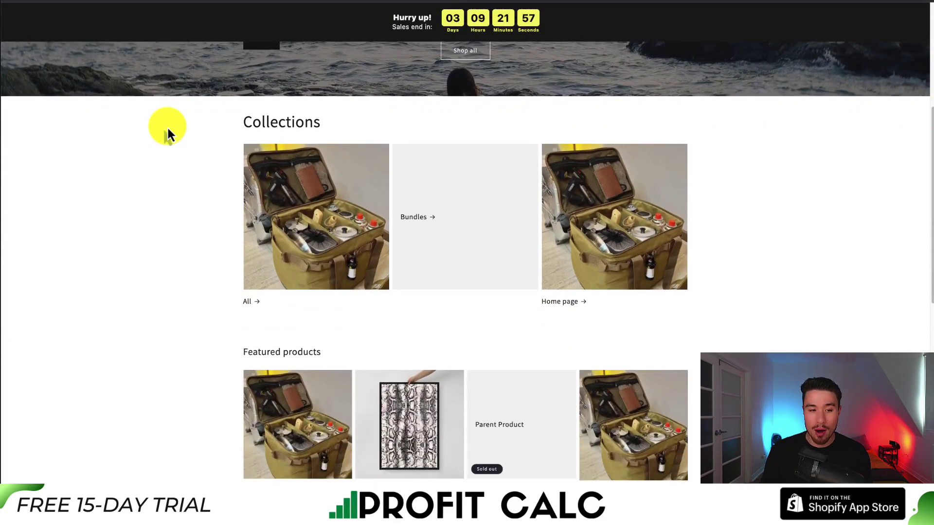
drag(246, 122, 333, 130)
click(353, 129)
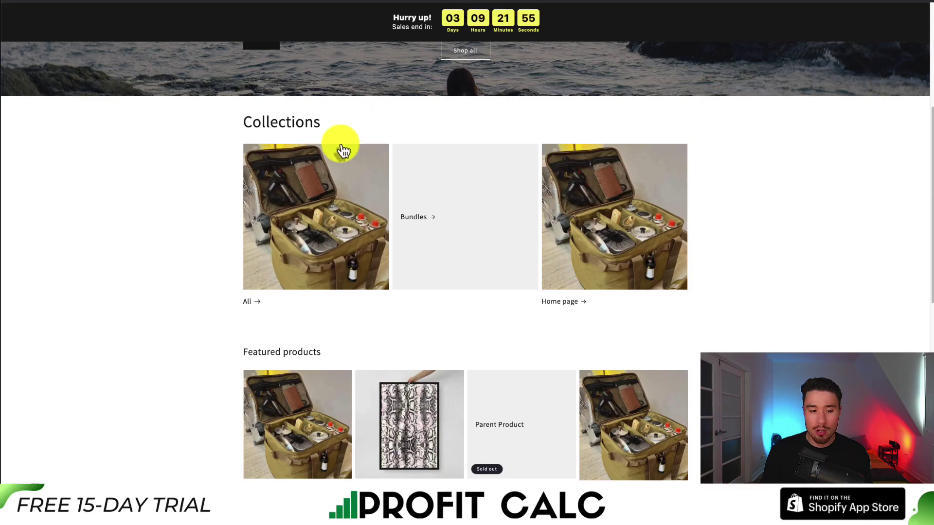
click(270, 297)
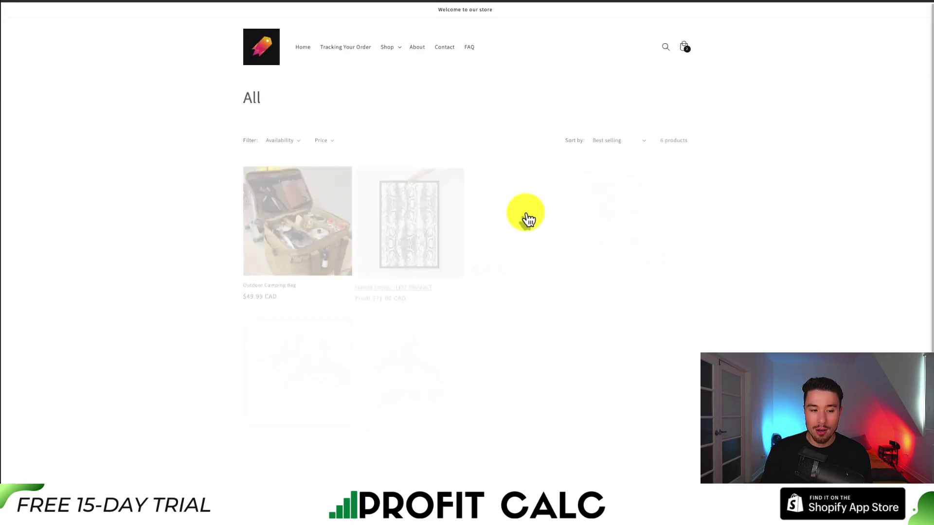
scroll(545, 212, down, 2)
scroll(563, 208, down, 1)
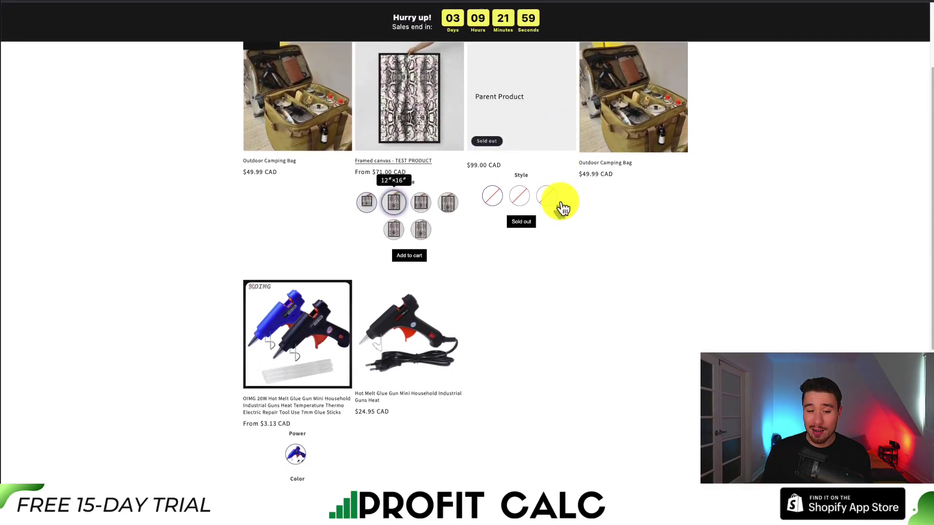
scroll(563, 208, down, 2)
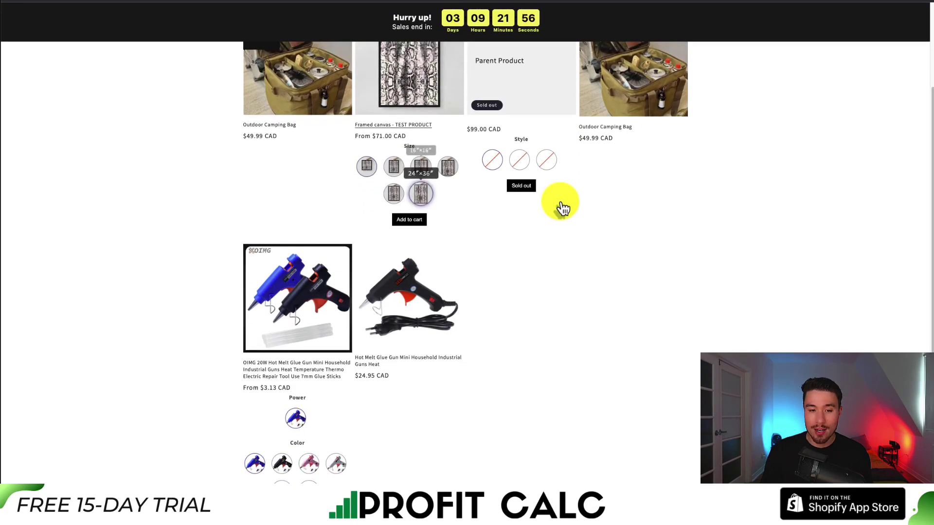
scroll(563, 208, down, 6)
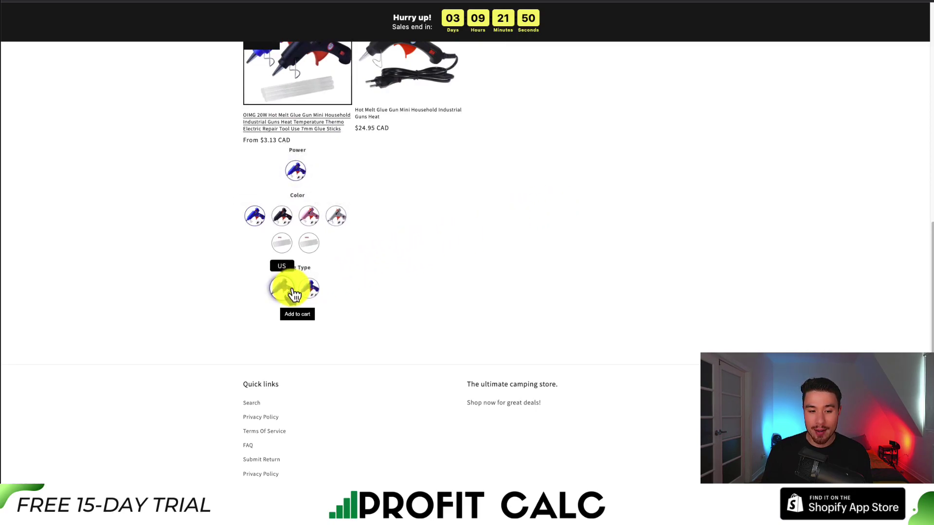
scroll(291, 287, up, 7)
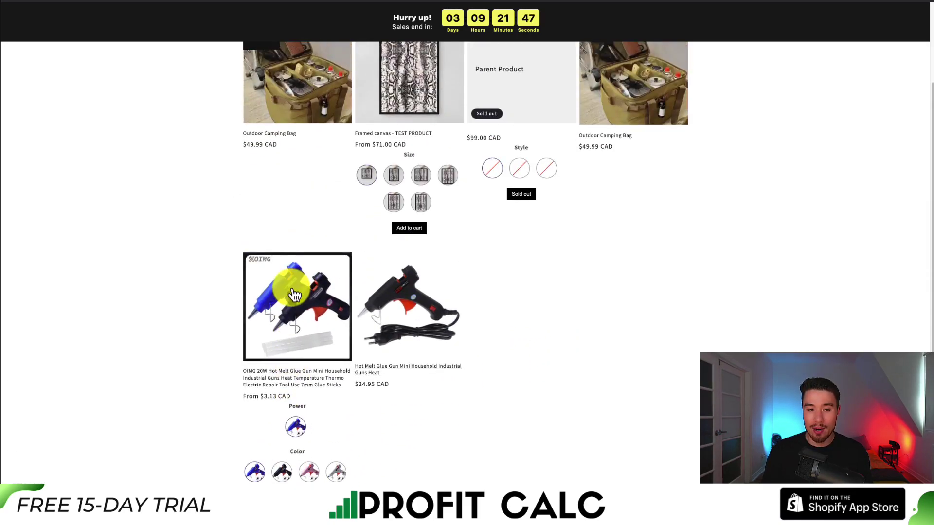
Step: Open Framed canvas - TEST PRODUCT and switch between the 12"x12" and 16"x20" size swatches
click(397, 233)
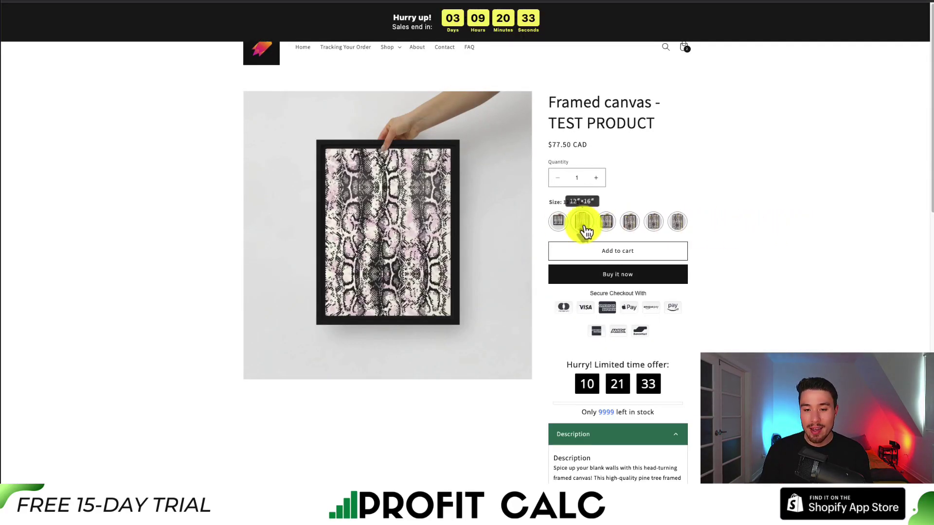
click(558, 222)
scroll(578, 231, down, 2)
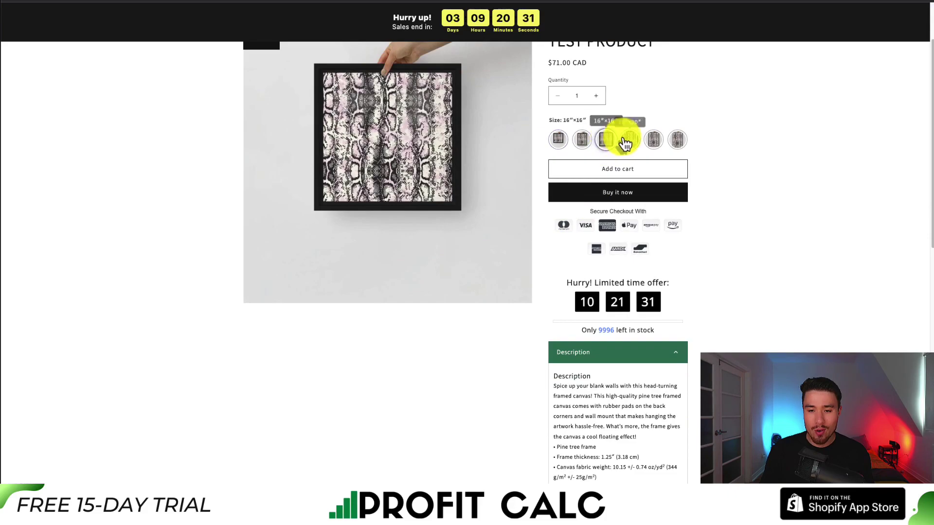
click(629, 140)
scroll(746, 177, up, 1)
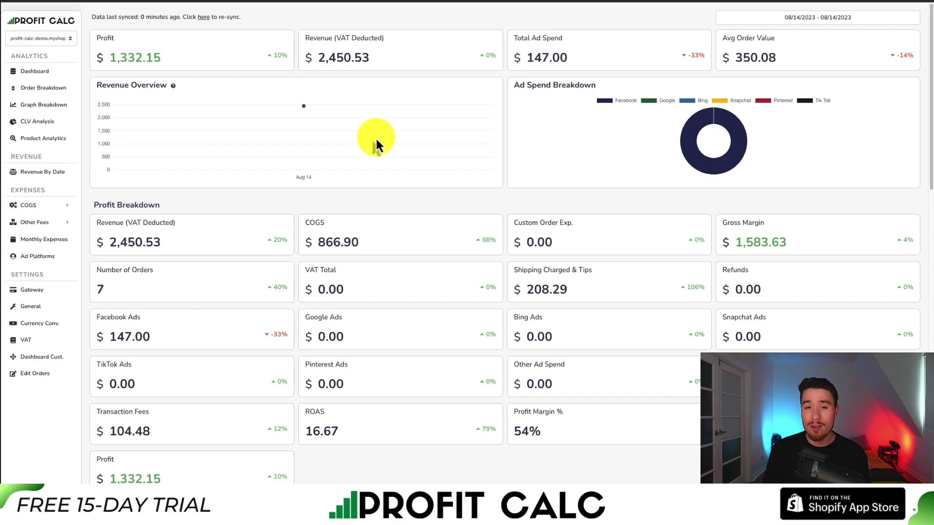
Step: Set the Profit Calc date range to Last 7 Days and review the dashboard metrics
click(830, 17)
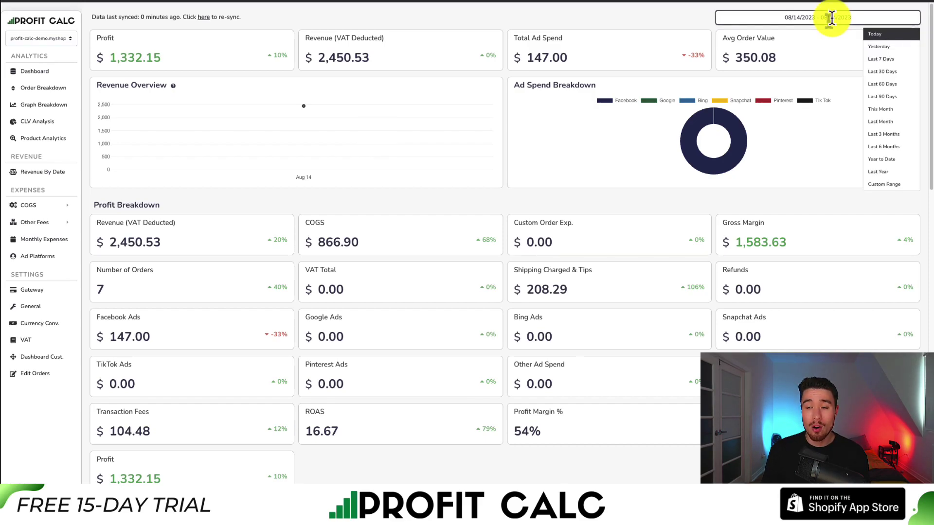
click(878, 60)
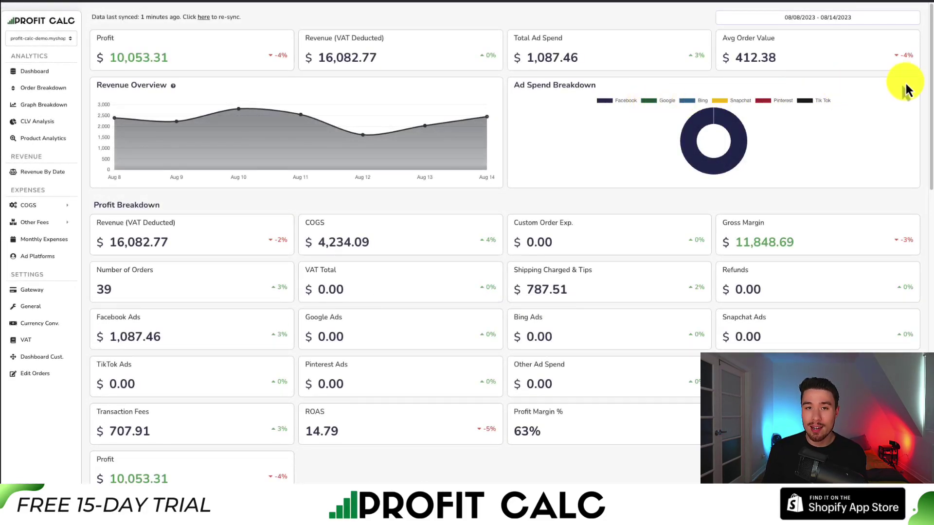
scroll(905, 90, down, 7)
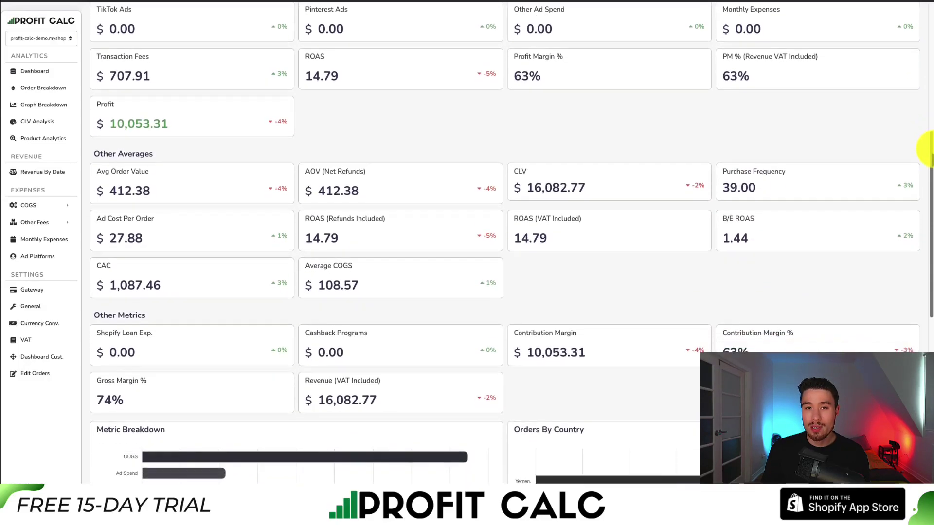
drag(926, 149, 929, 69)
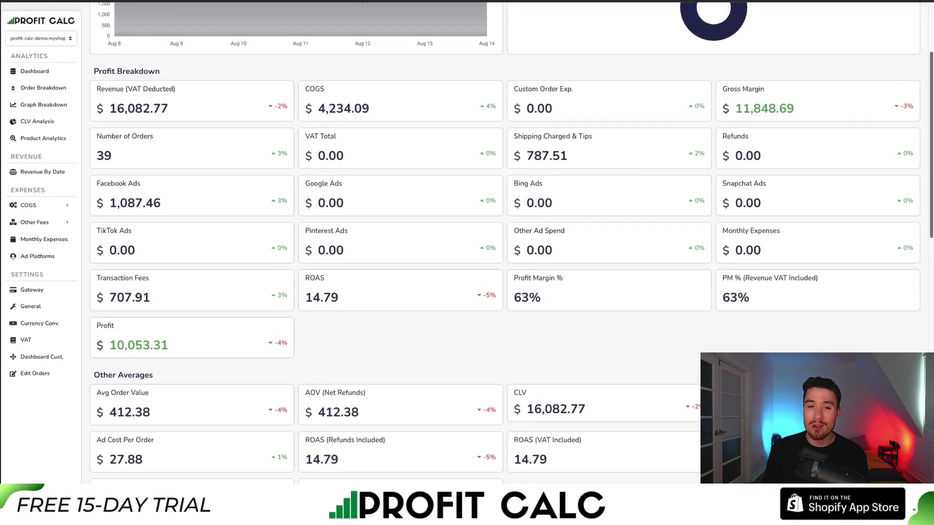
scroll(921, 50, up, 3)
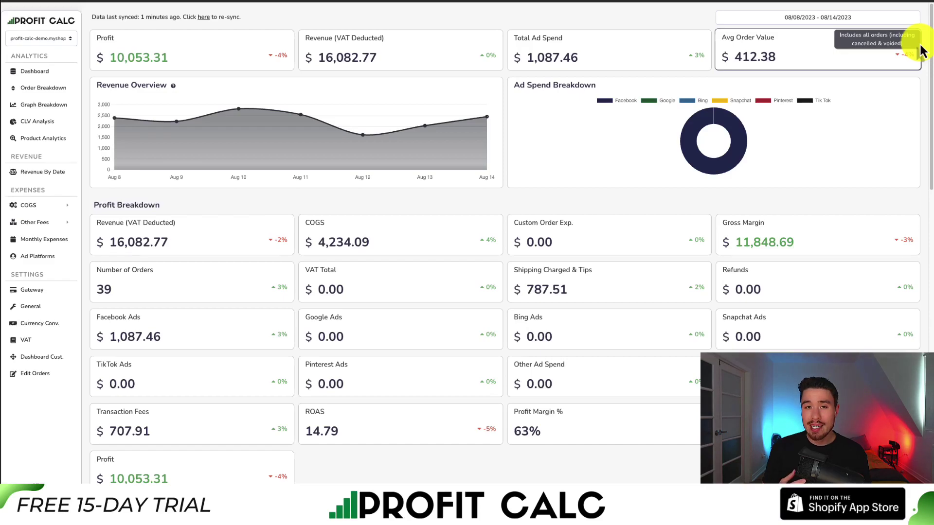